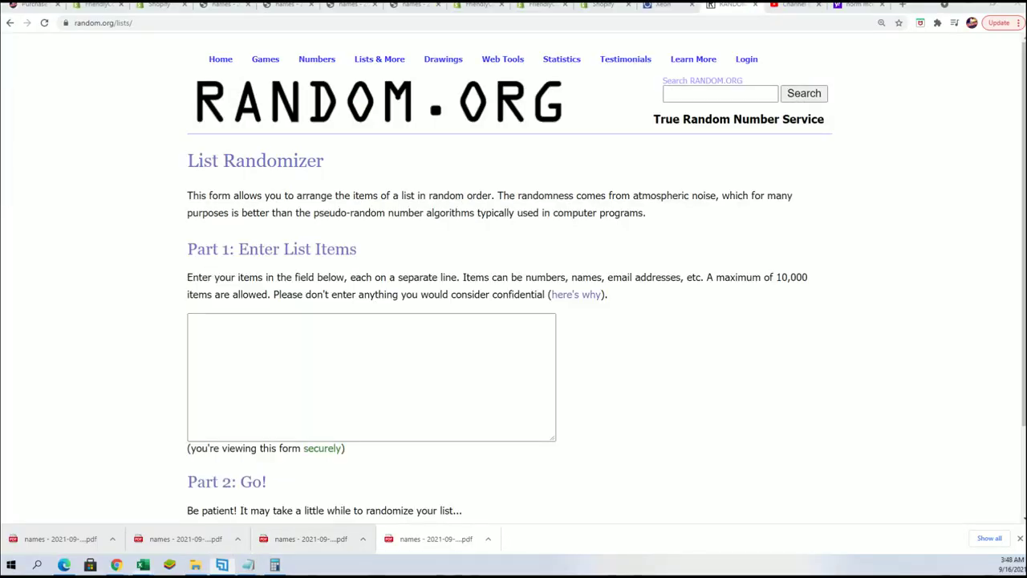
Bring up the Alpha NFL workbook in Excel beside the browser page and stretch its window to full screen height
click(143, 565)
drag(717, 66, 773, 64)
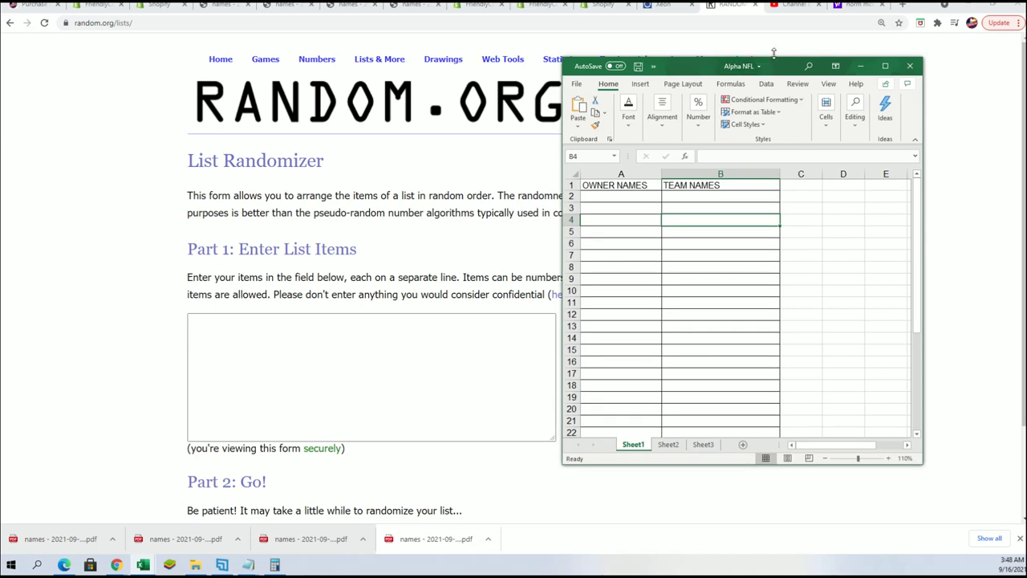
double_click(773, 55)
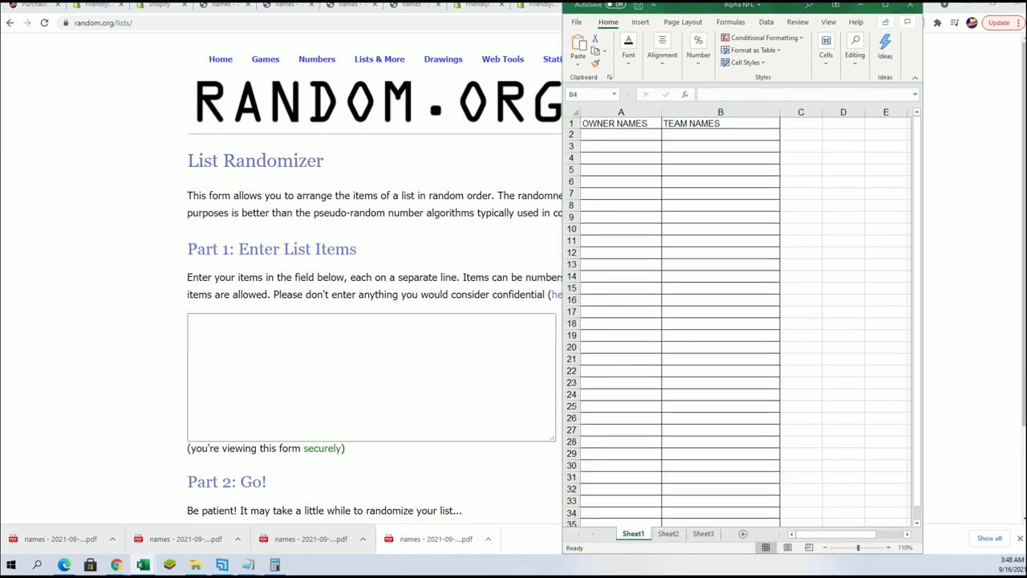
Switch to the untitled Notepad file, stretch its window to full height and copy the whole block of owner names
key(alt+Tab)
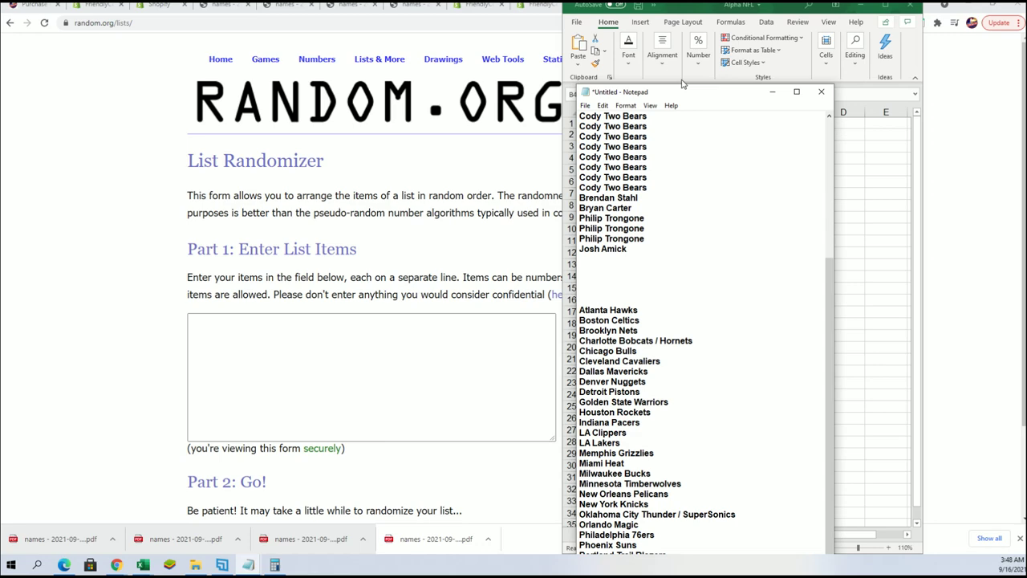
double_click(683, 84)
scroll(676, 189, up, 4)
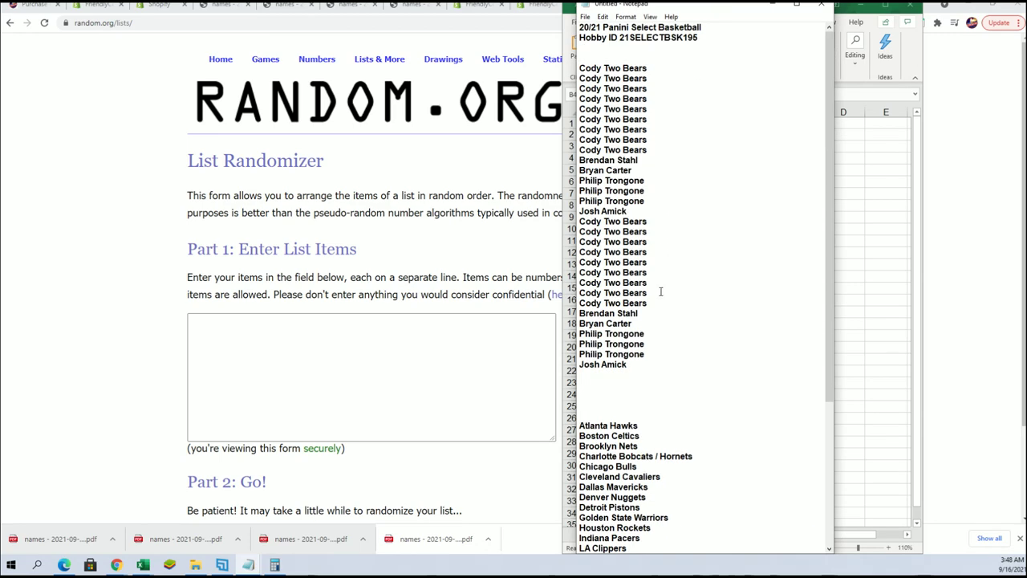
drag(631, 364, 581, 71)
right_click(596, 80)
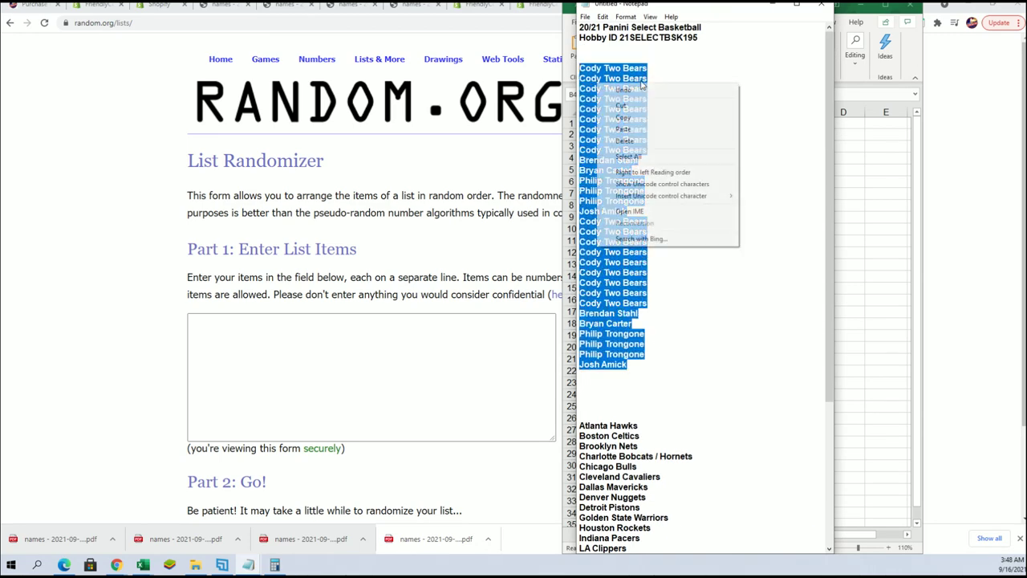
click(628, 118)
Paste the copied owner names into the list items field of the RANDOM.ORG List Randomizer
click(326, 353)
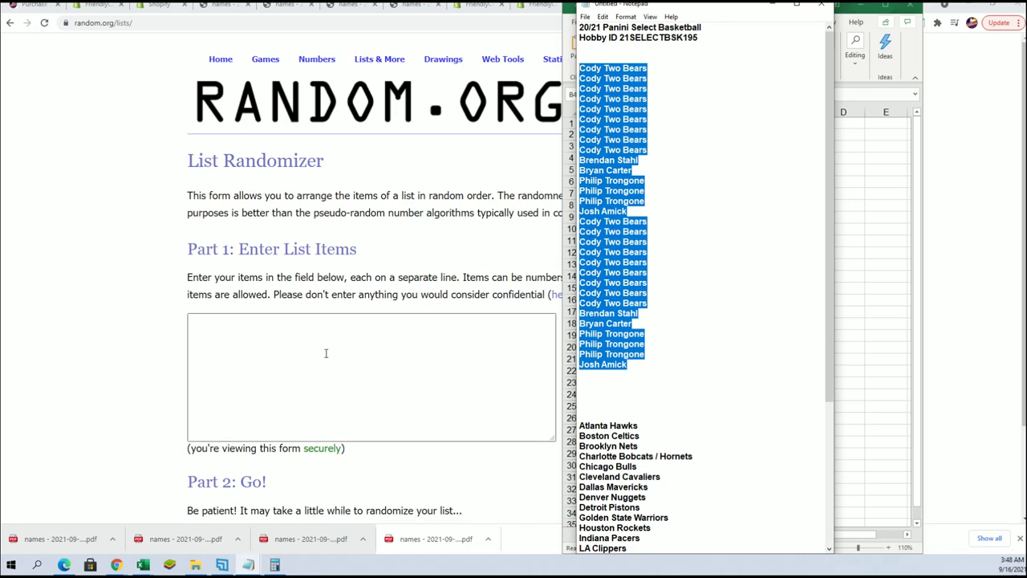
right_click(239, 346)
click(268, 420)
Randomize the owner names list seven times in total
scroll(299, 484, down, 2)
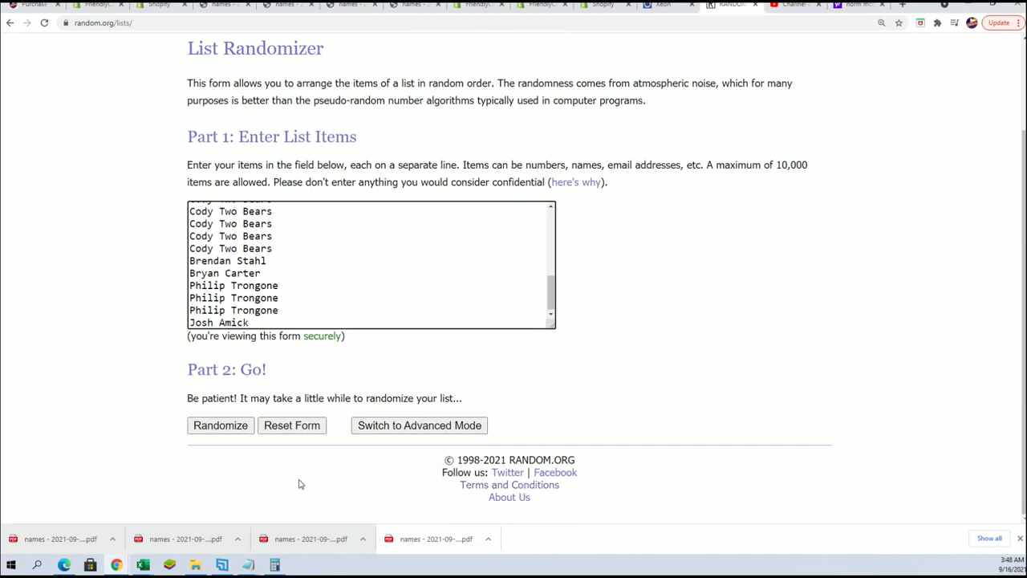
click(214, 427)
scroll(197, 433, down, 2)
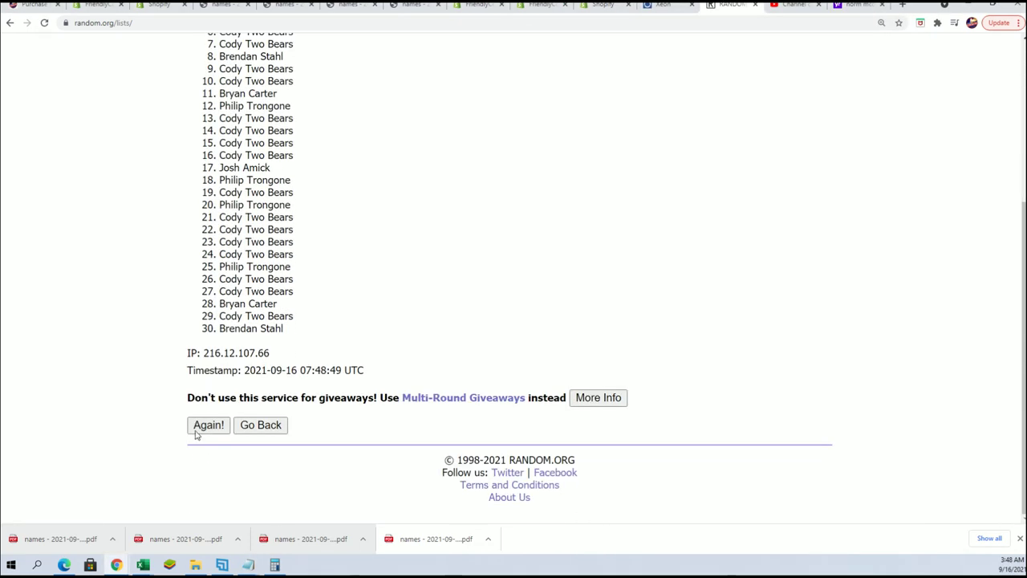
click(201, 425)
scroll(201, 426, down, 5)
click(202, 426)
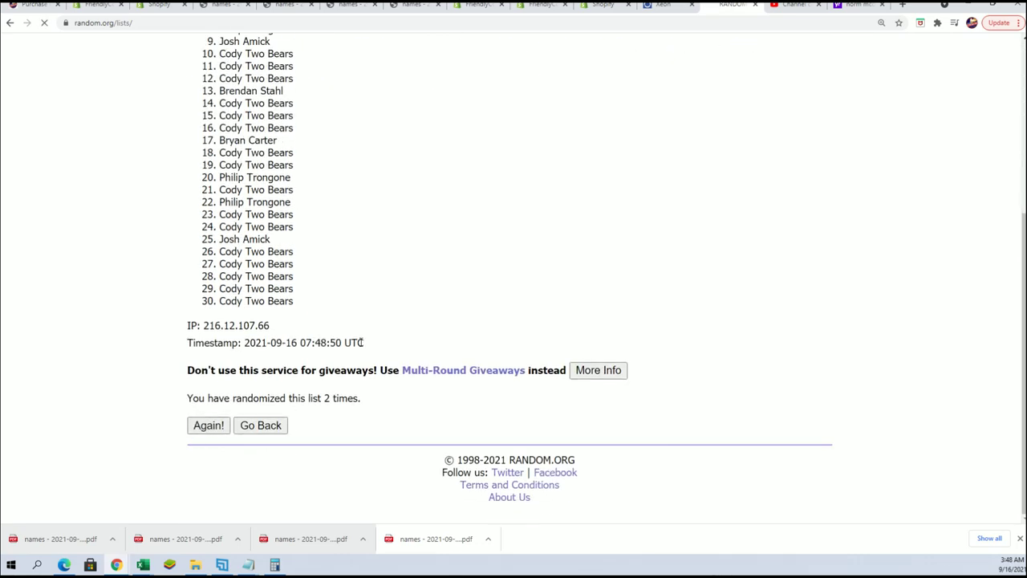
scroll(204, 425, down, 5)
click(207, 425)
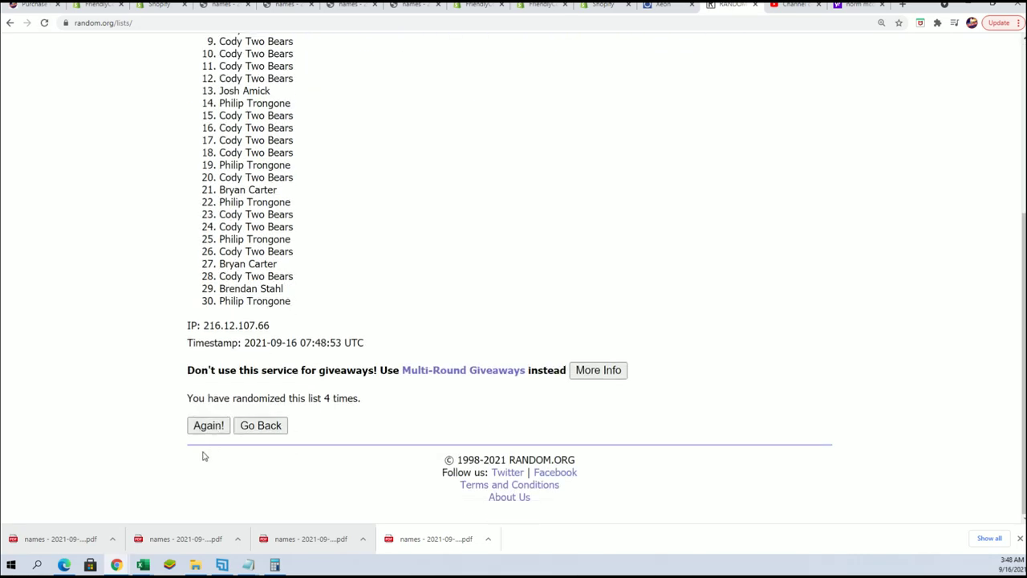
click(208, 426)
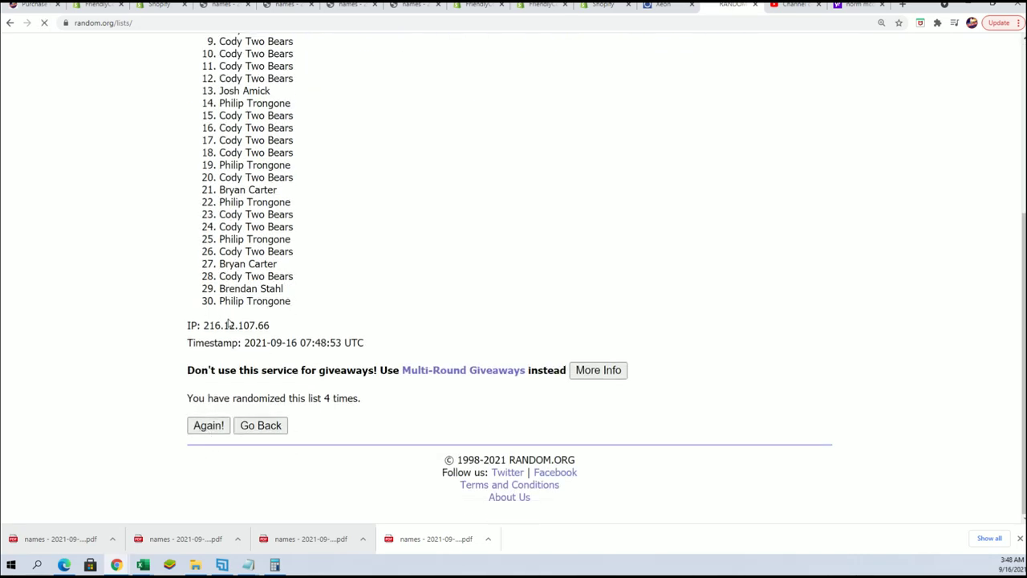
click(205, 434)
scroll(331, 409, down, 5)
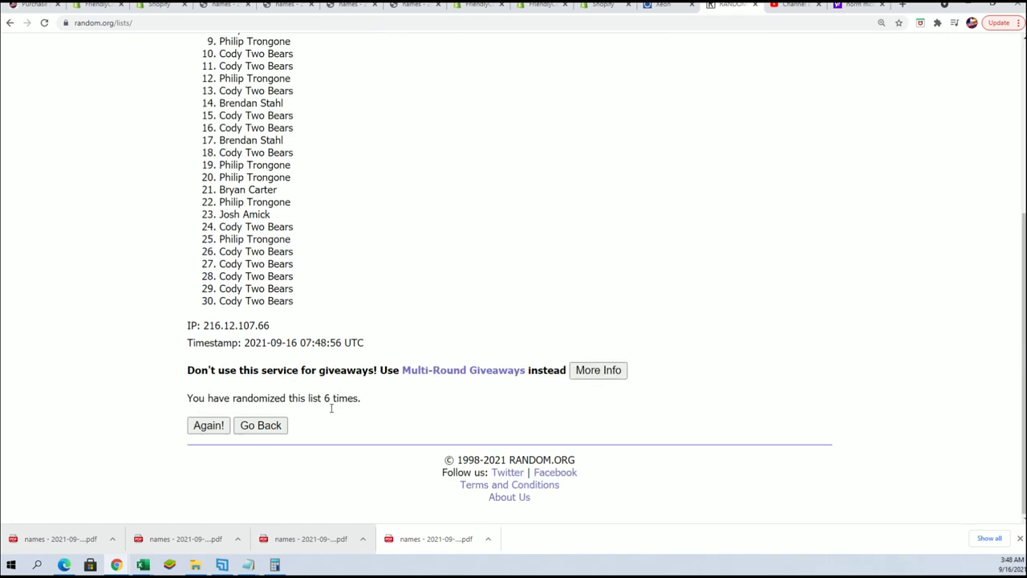
click(207, 425)
scroll(337, 282, down, 2)
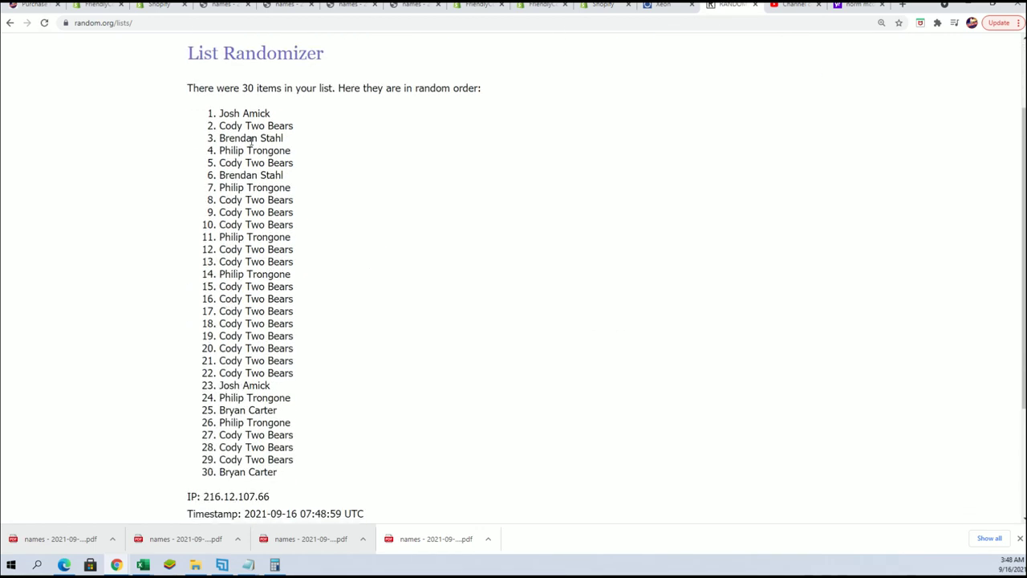
Copy all 30 owner names from the final randomized list
drag(220, 113, 328, 473)
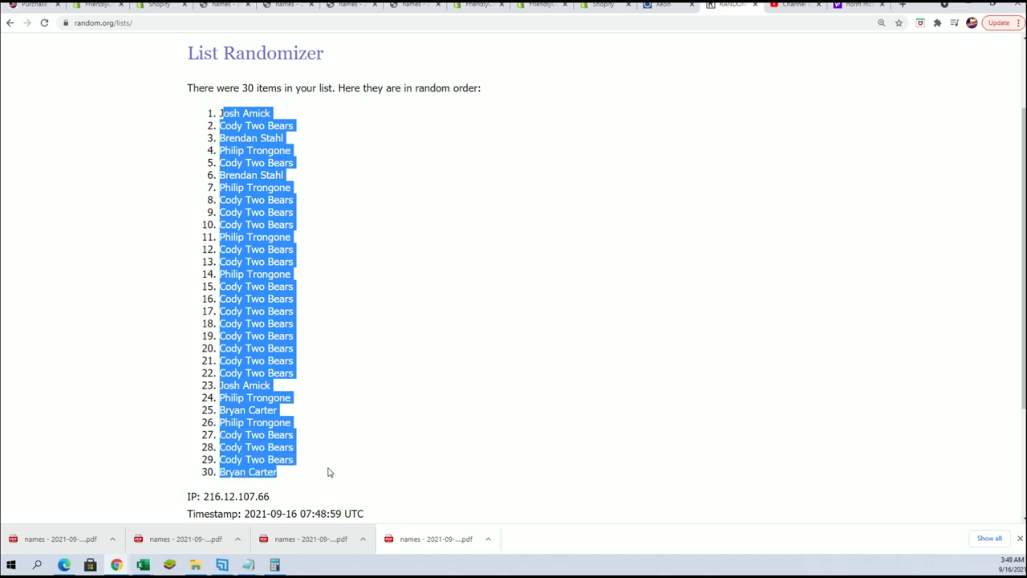
right_click(253, 342)
click(270, 350)
Switch to the Alpha NFL workbook and paste the names as unformatted text into the OWNER NAMES column from cell A2
click(142, 564)
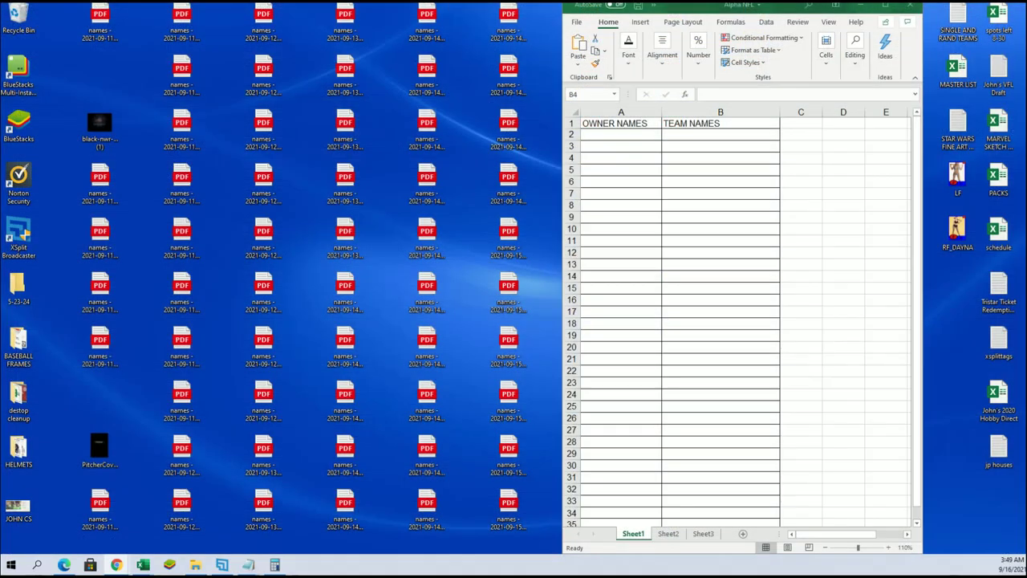
click(232, 493)
click(607, 134)
right_click(610, 137)
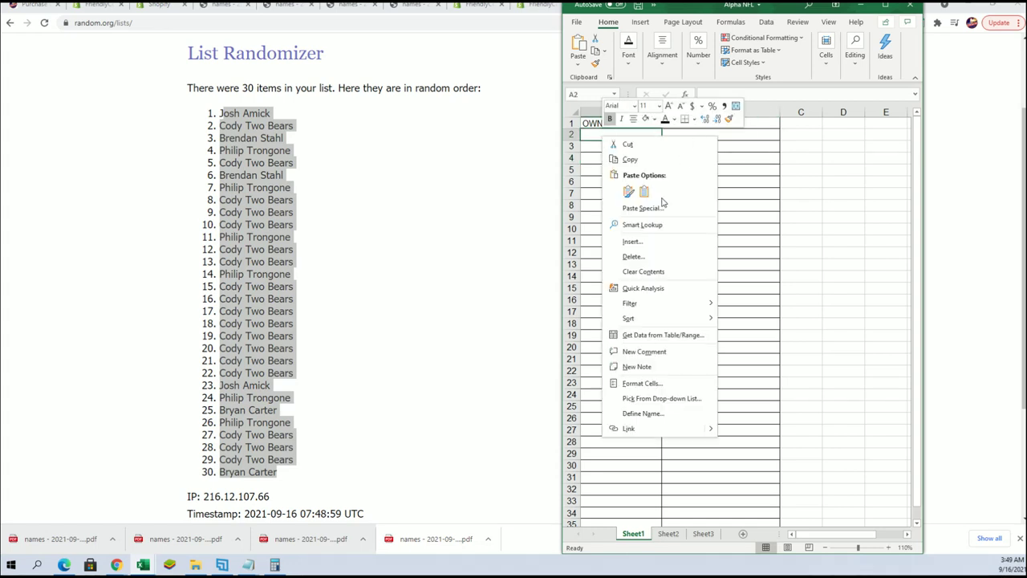
click(630, 145)
click(630, 144)
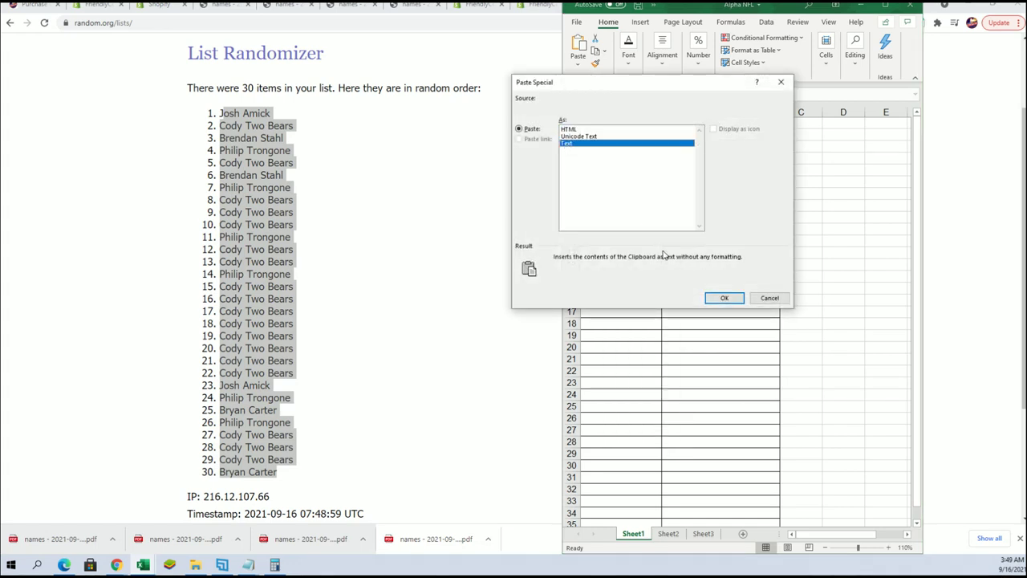
click(722, 297)
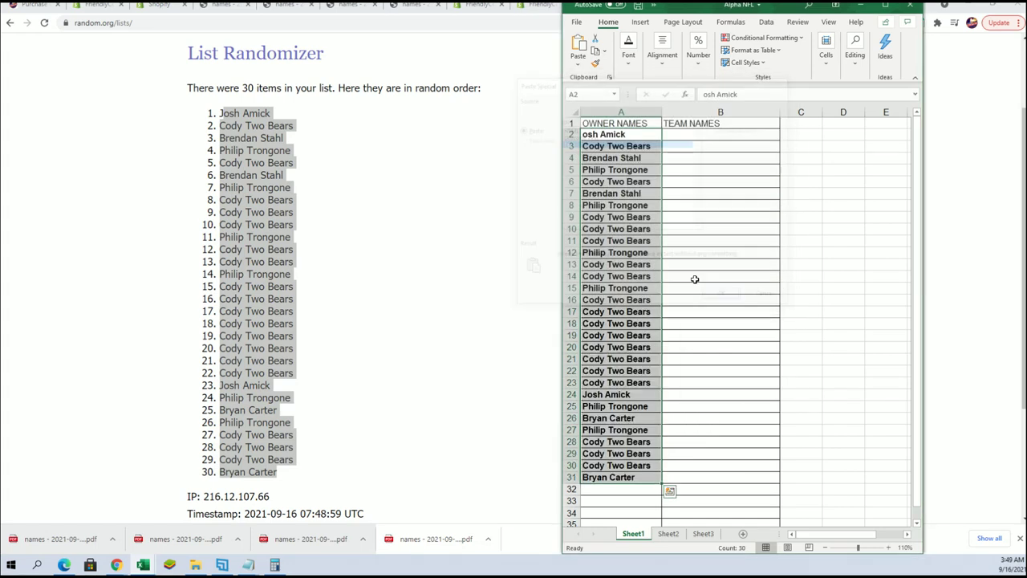
Add the missing first letter J to the owner's name in cell A2
click(888, 547)
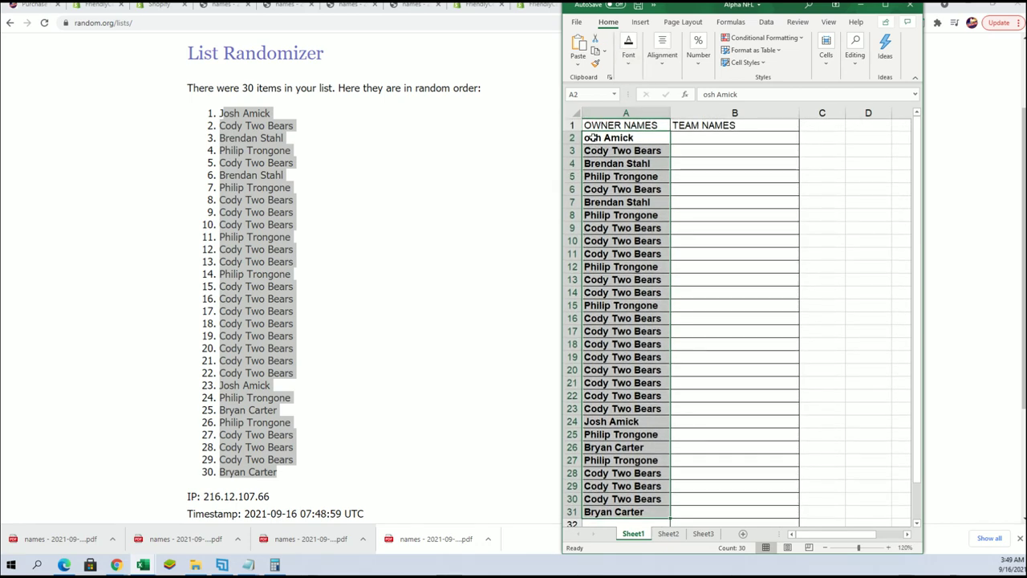
double_click(590, 138)
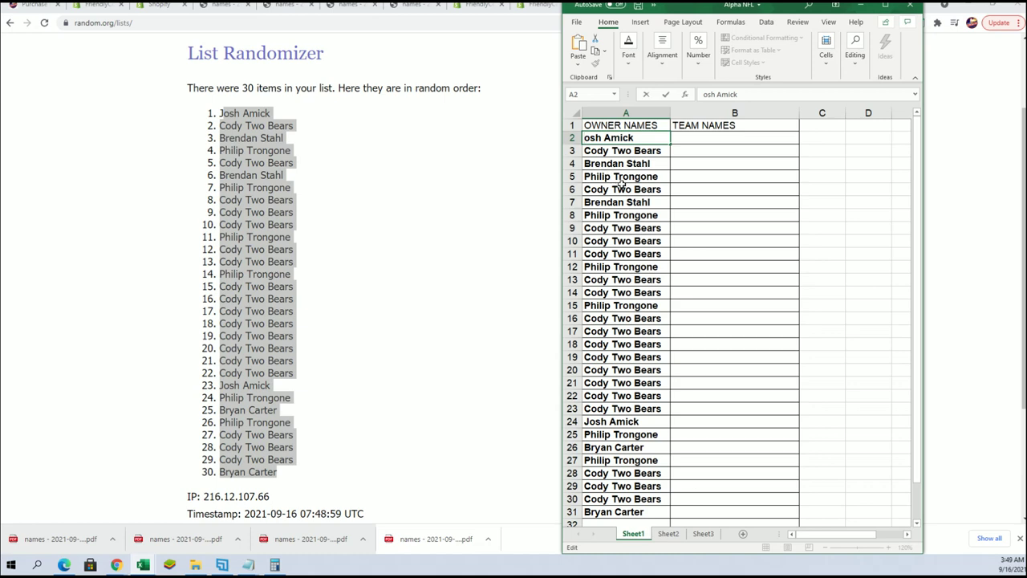
text(J)
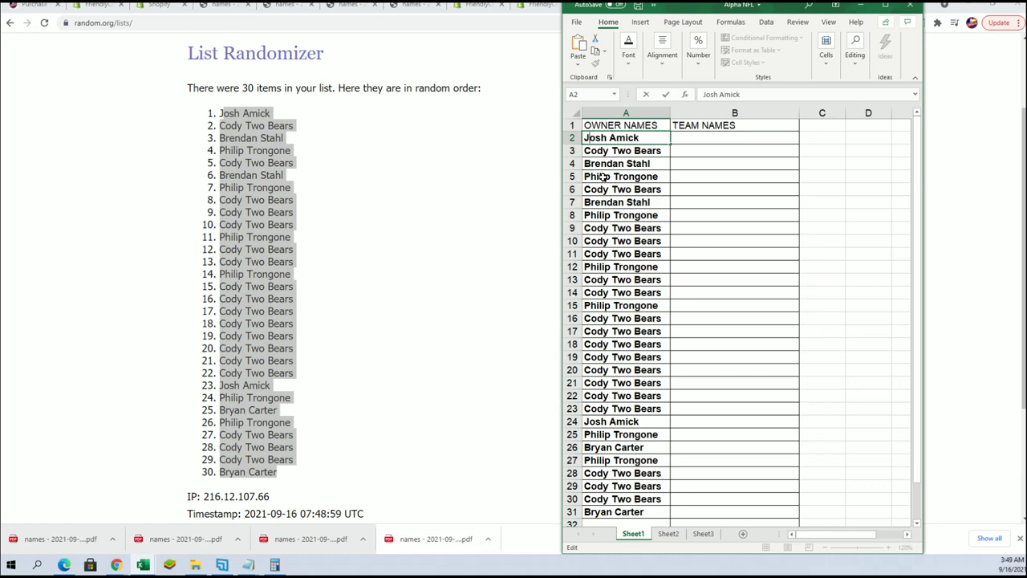
click(626, 239)
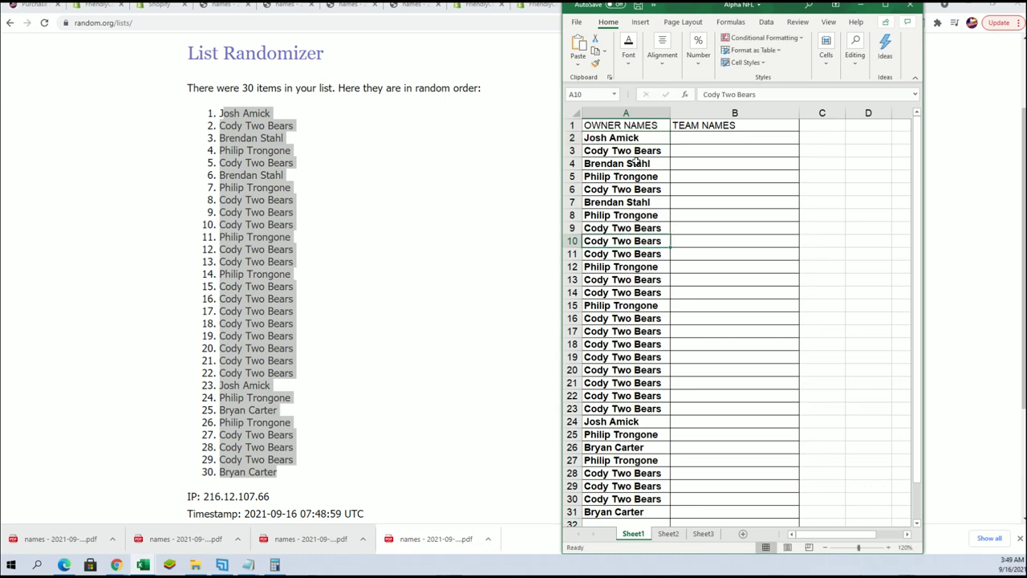
Return to RANDOM.ORG and open a new, empty List Randomizer form
scroll(447, 175, up, 2)
mouse_move(380, 58)
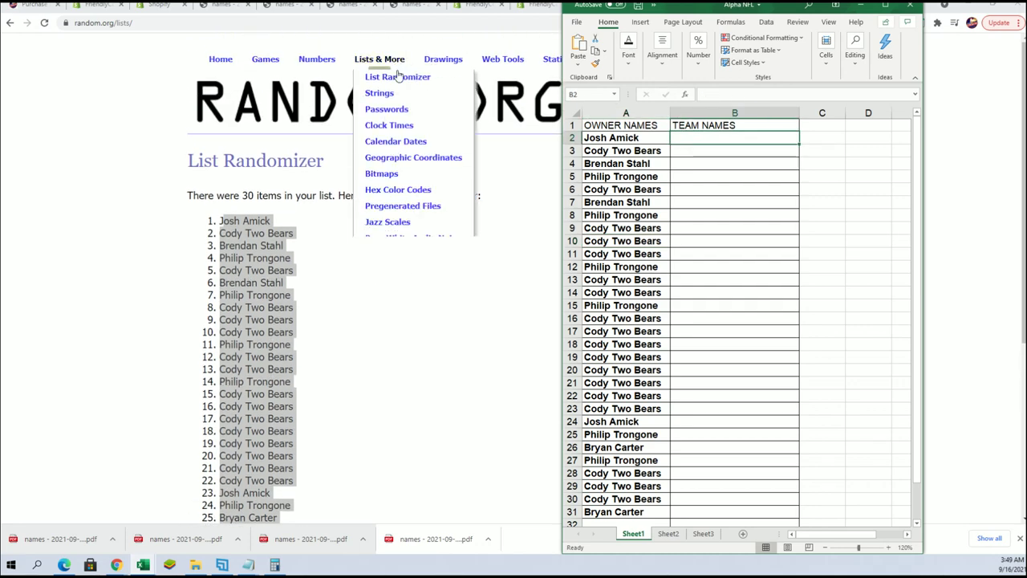
click(397, 75)
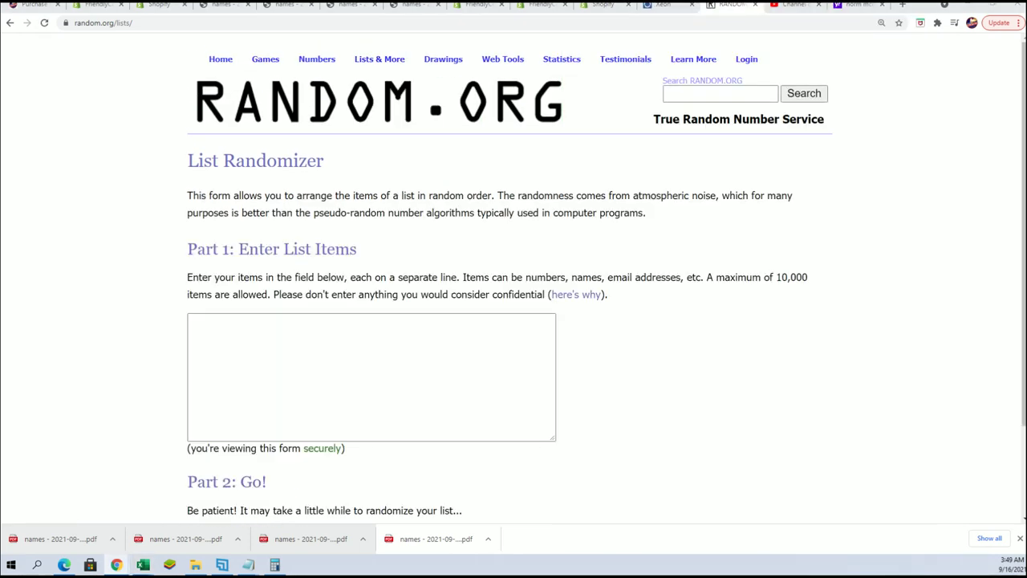
Switch to Notepad and copy the team list from Atlanta Hawks through Washington Wizards
key(alt+Tab)
scroll(769, 347, down, 6)
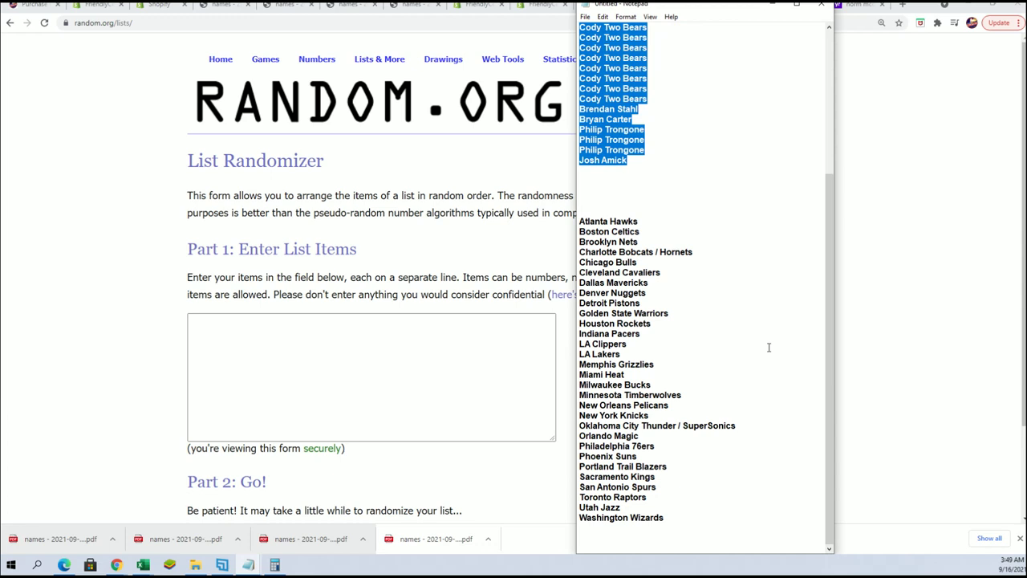
drag(670, 523, 559, 224)
right_click(614, 239)
click(654, 275)
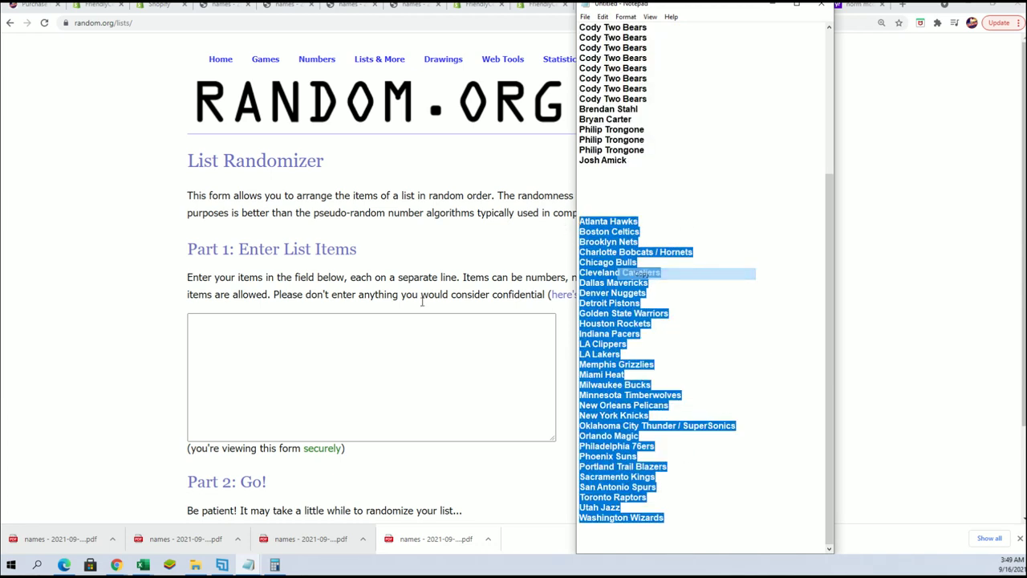
Paste the copied team names into the List Randomizer's items field
click(268, 323)
right_click(270, 325)
click(325, 409)
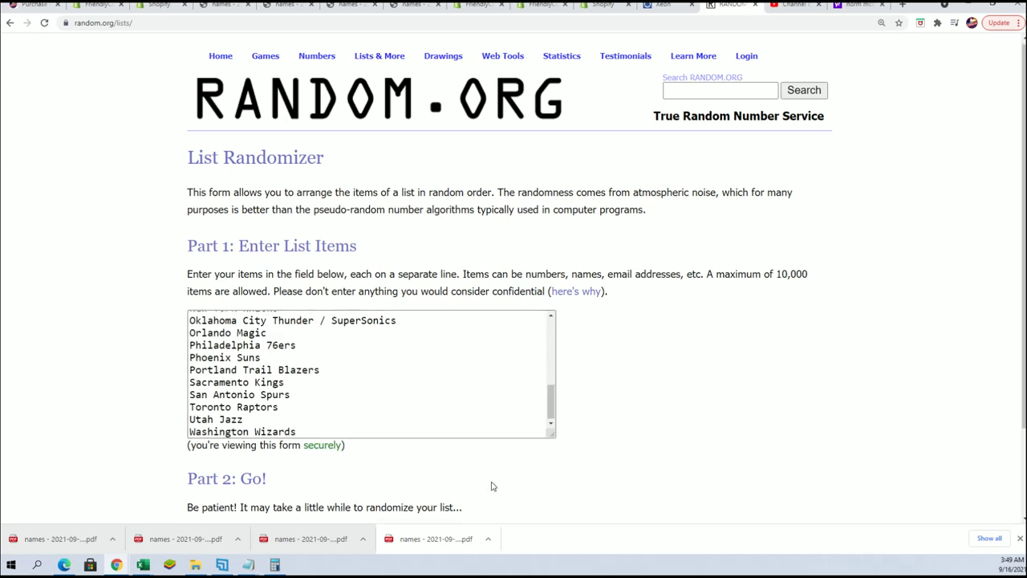
Randomize the team list seven times in total
scroll(481, 481, down, 2)
click(219, 424)
scroll(202, 427, down, 3)
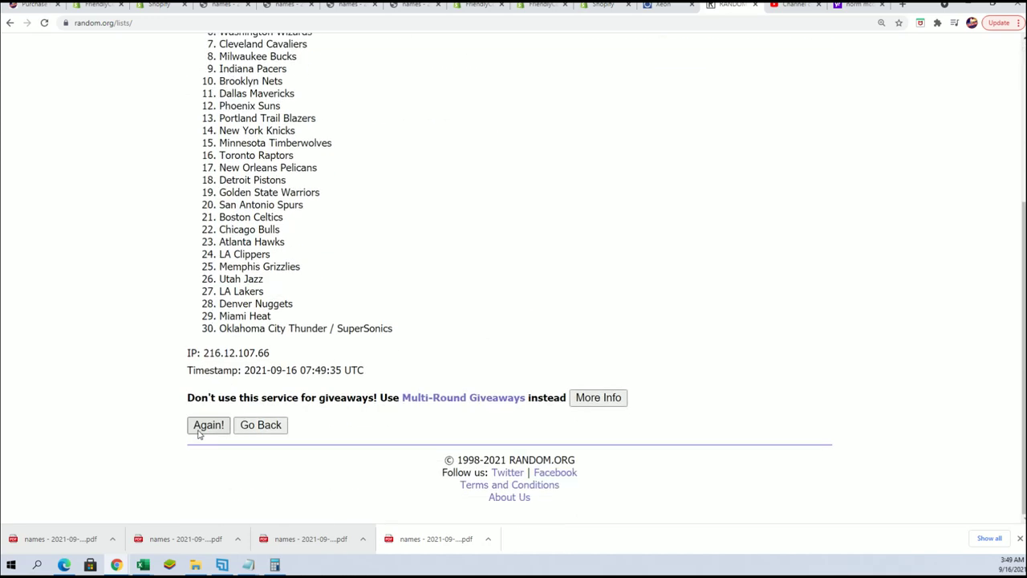
click(207, 424)
scroll(192, 409, down, 3)
click(209, 426)
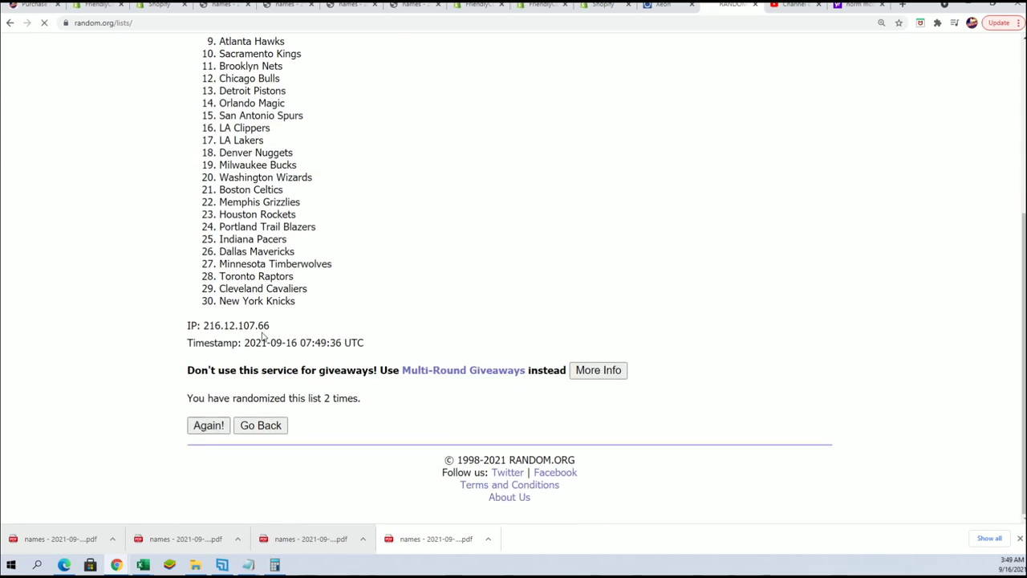
scroll(204, 437, down, 3)
click(205, 427)
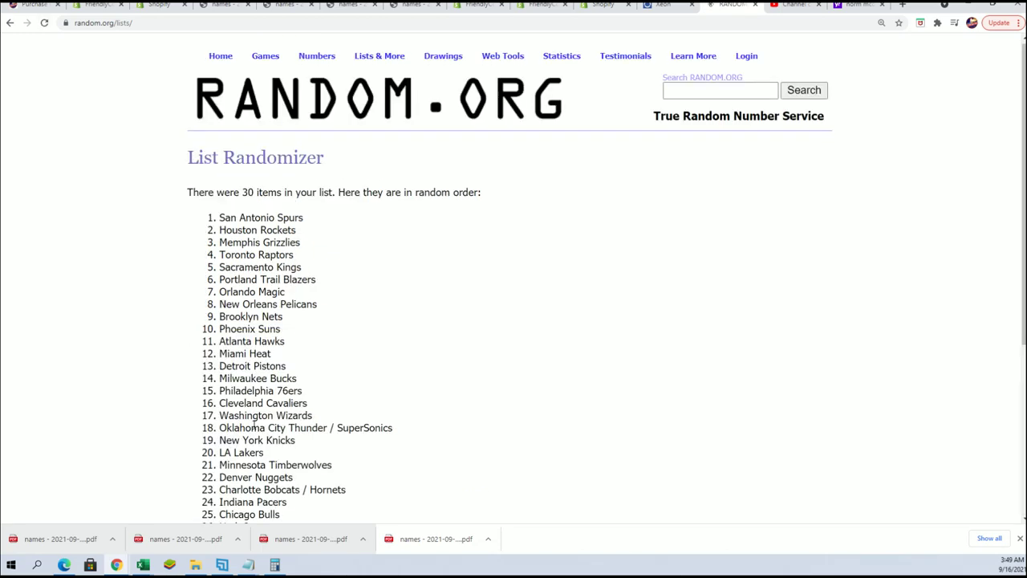
scroll(206, 441, down, 4)
click(206, 427)
scroll(257, 385, down, 4)
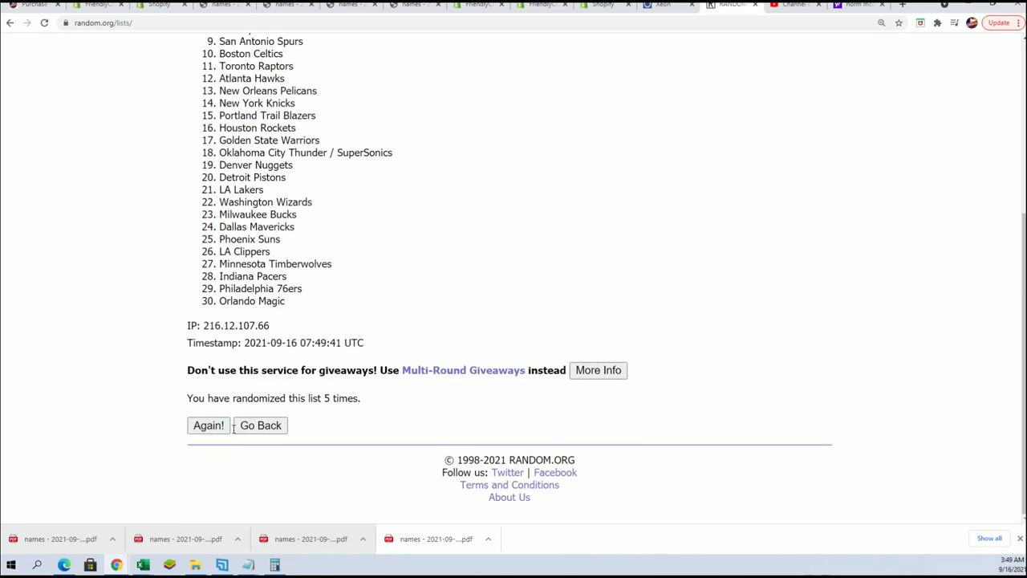
click(207, 426)
scroll(339, 441, down, 4)
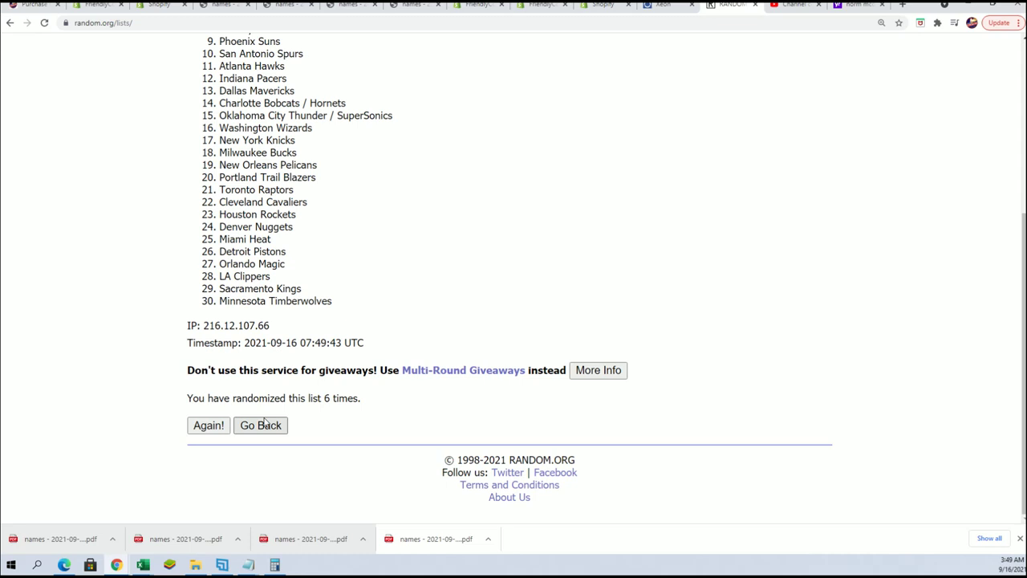
click(211, 426)
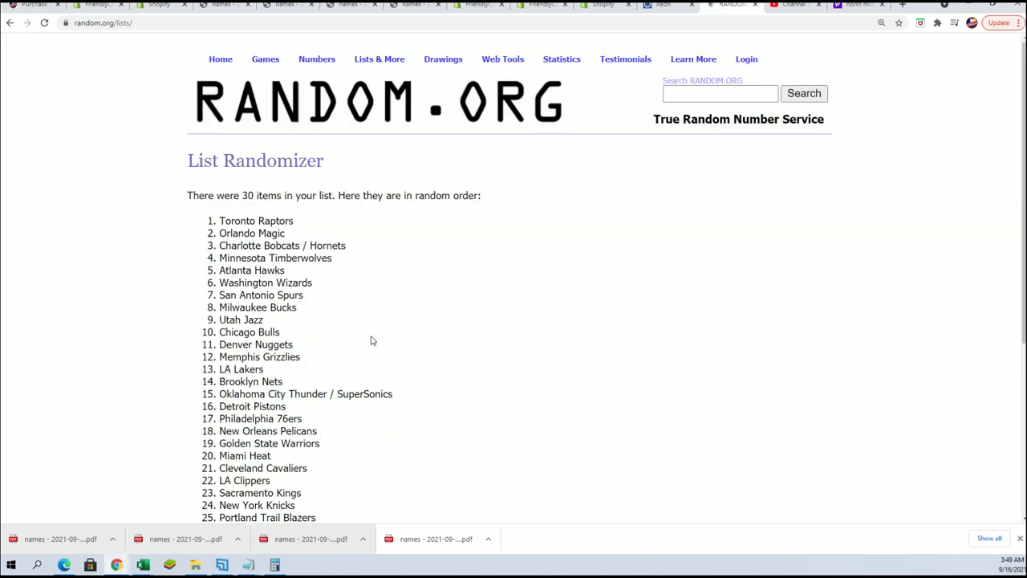
Copy all 30 team names from the final randomized list
drag(215, 215, 287, 411)
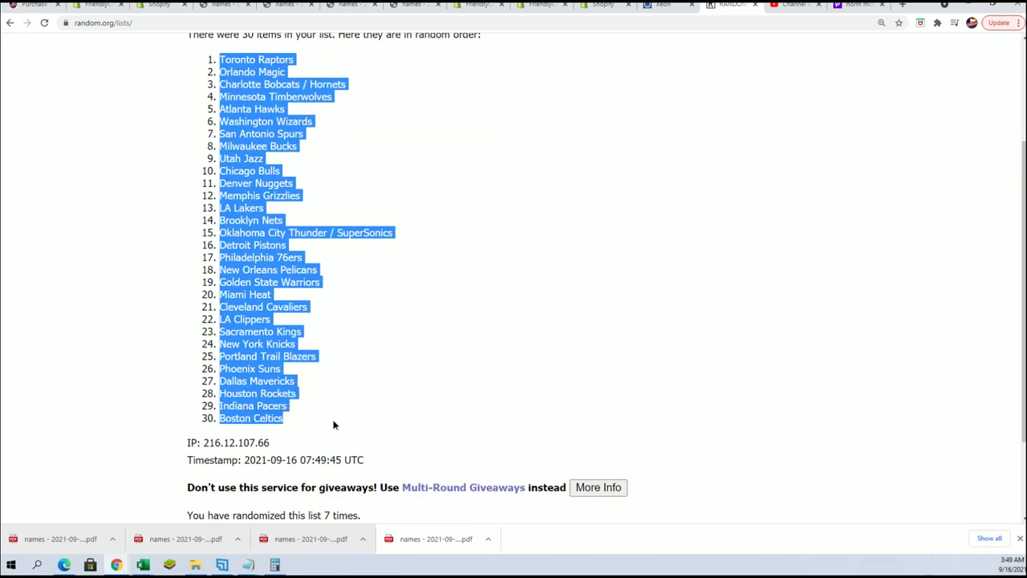
right_click(277, 382)
click(301, 393)
scroll(366, 461, down, 2)
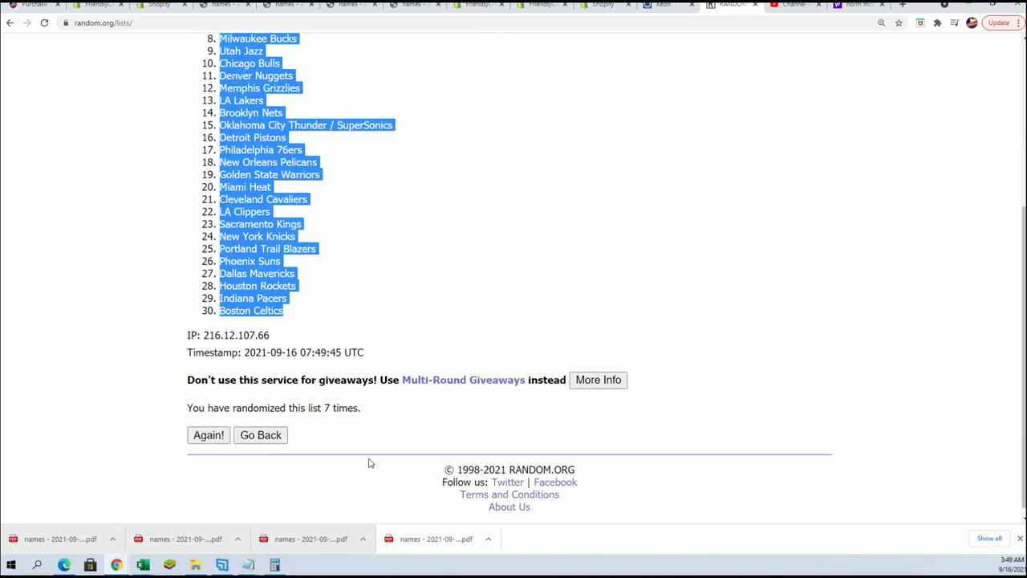
Switch to the Alpha NFL Excel sheet and paste the copied teams as plain text into the TEAM NAMES column from B2
scroll(388, 433, up, 3)
key(alt+Tab)
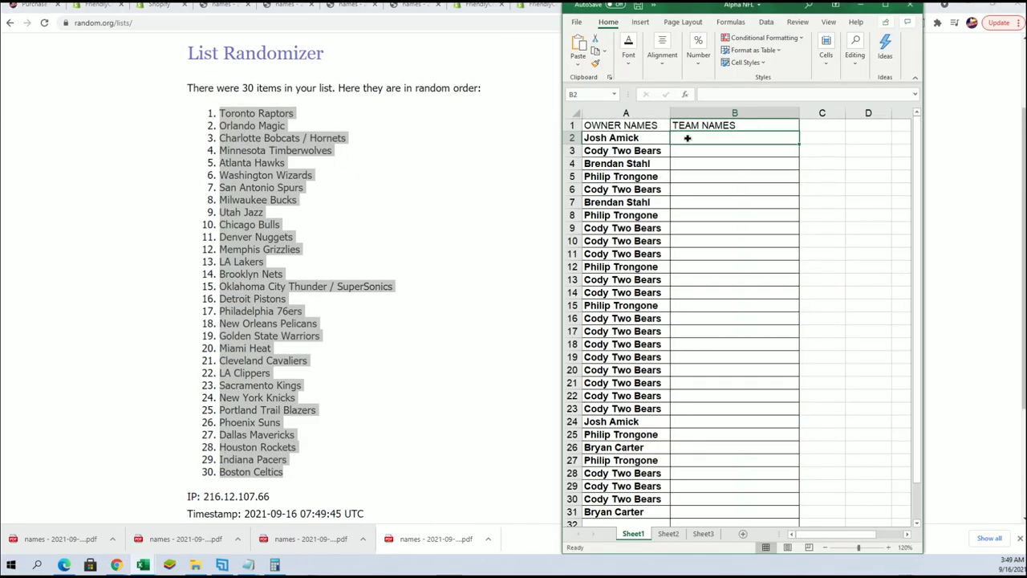
right_click(687, 138)
click(722, 211)
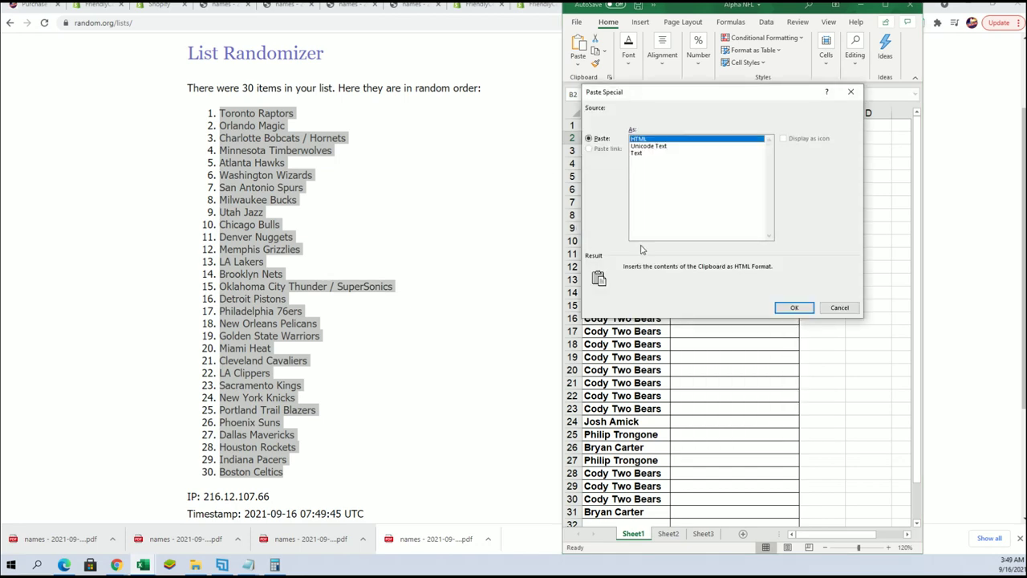
click(636, 153)
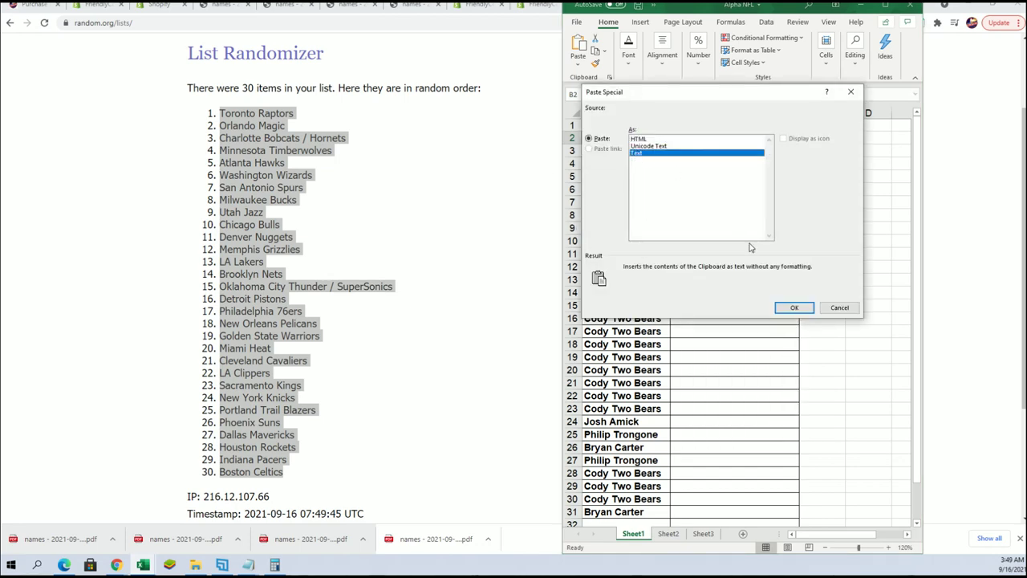
click(788, 306)
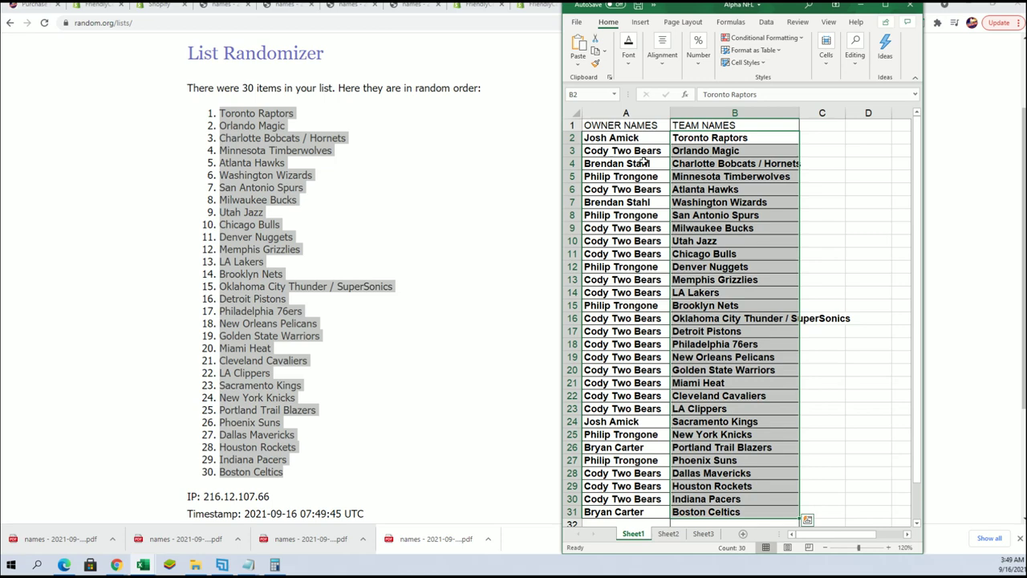
Widen the TEAM NAMES column and go through the owner and team pairings
click(794, 113)
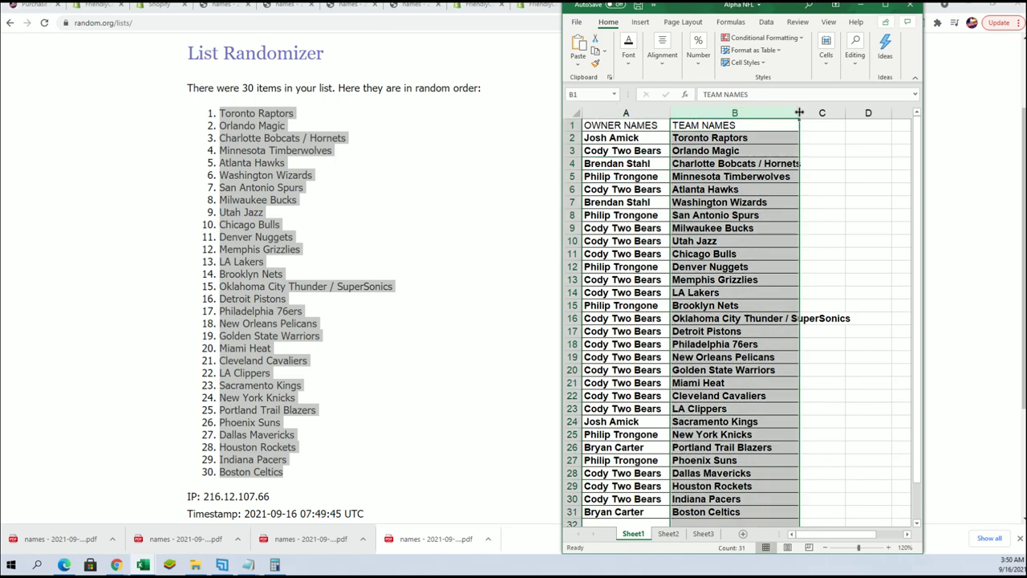
drag(799, 112, 829, 120)
click(697, 176)
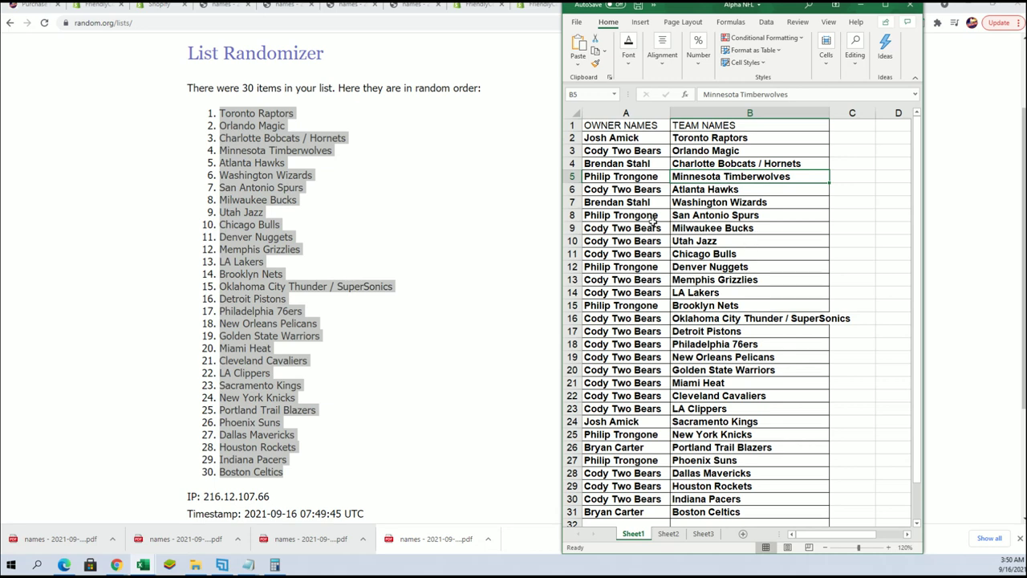
click(647, 368)
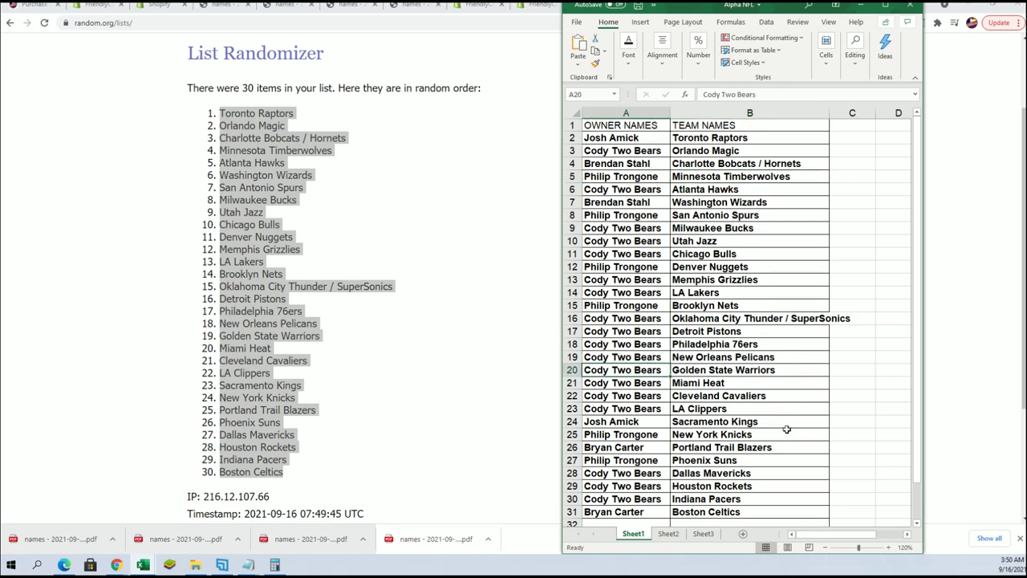
click(703, 418)
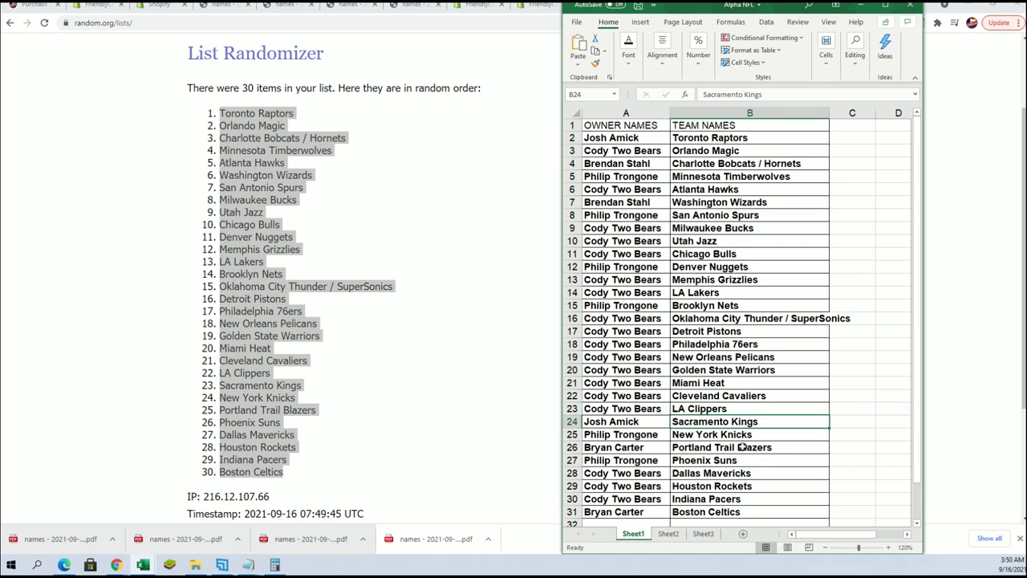
click(666, 473)
Maximize the workbook window and sort the list from A to Z by the team names in B2:B31
mouse_move(711, 138)
mouse_down()
mouse_move(763, 363)
mouse_move(767, 505)
mouse_up()
click(891, 6)
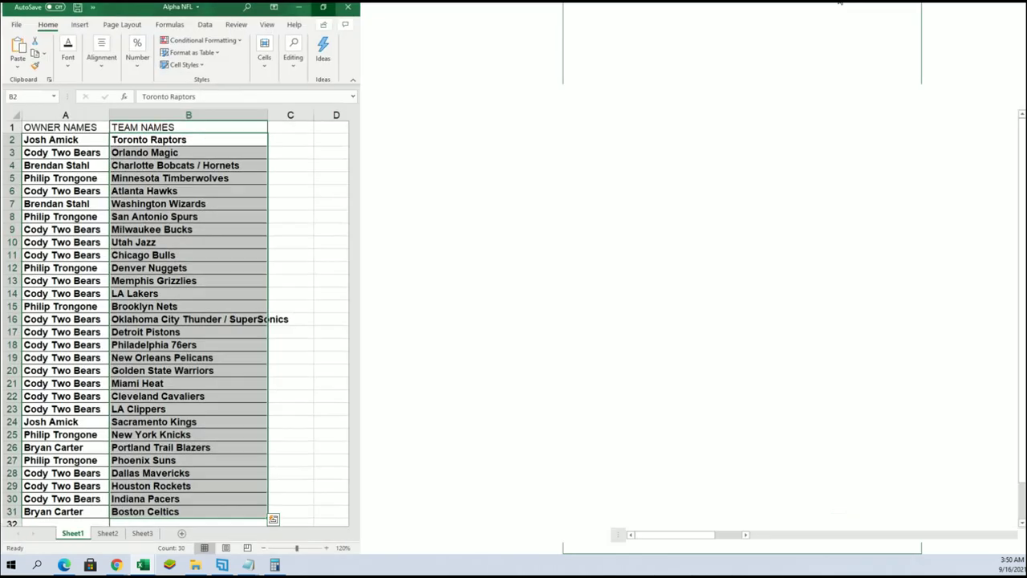
click(897, 58)
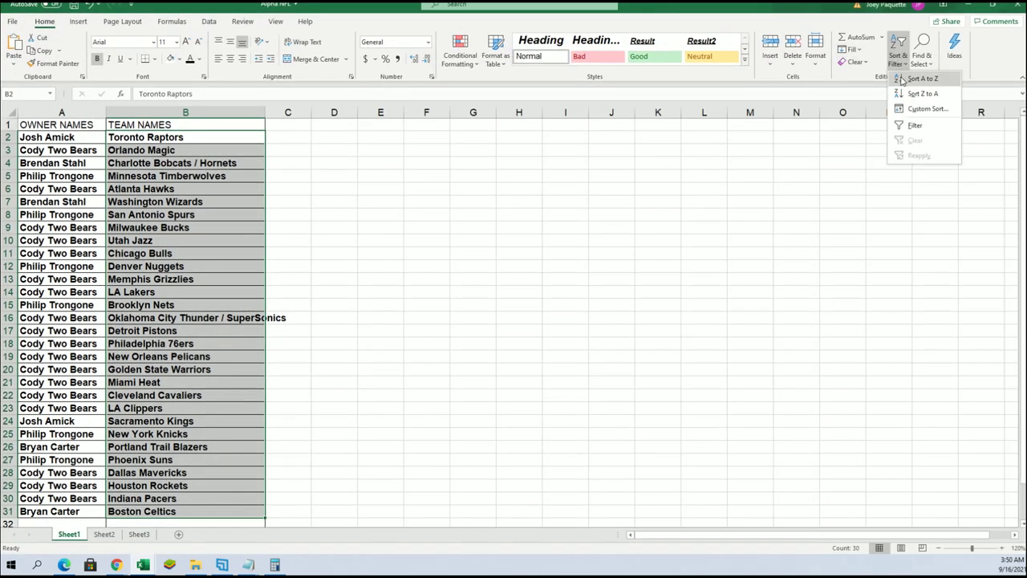
click(915, 78)
click(913, 302)
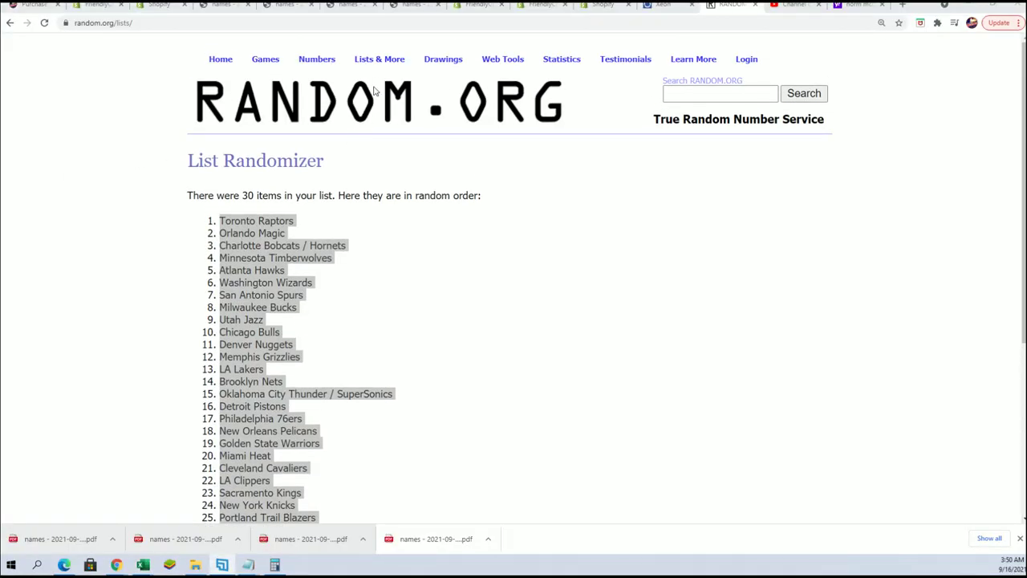
Return to RANDOM.ORG, open a blank List Randomizer form and enter the items 1 and 2 on separate lines
click(397, 77)
click(231, 334)
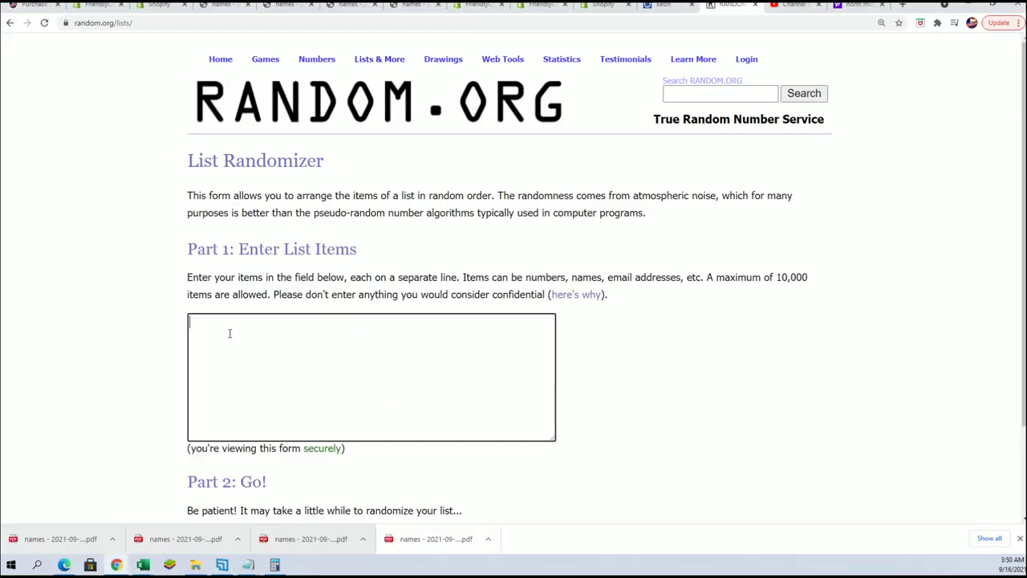
text(1)
key(Return)
text(2)
Randomize the two-item list seven times in total
scroll(110, 431, down, 3)
click(215, 425)
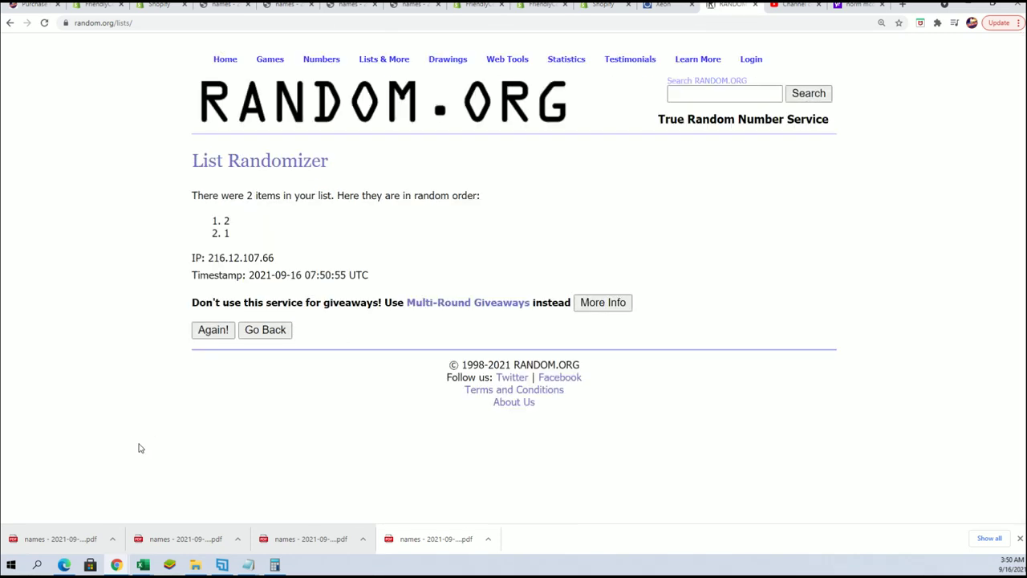
click(198, 334)
click(206, 361)
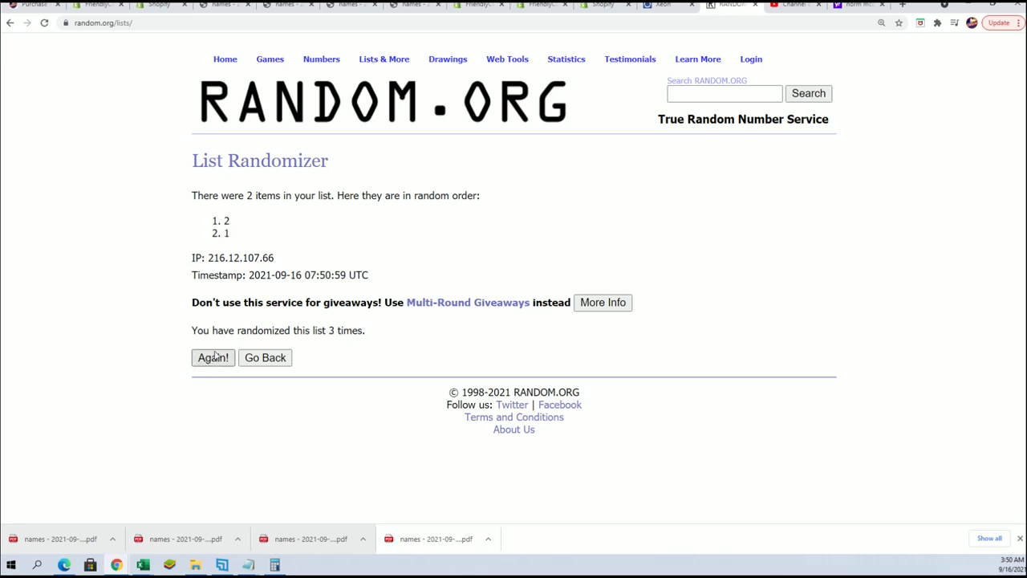
click(215, 358)
click(209, 358)
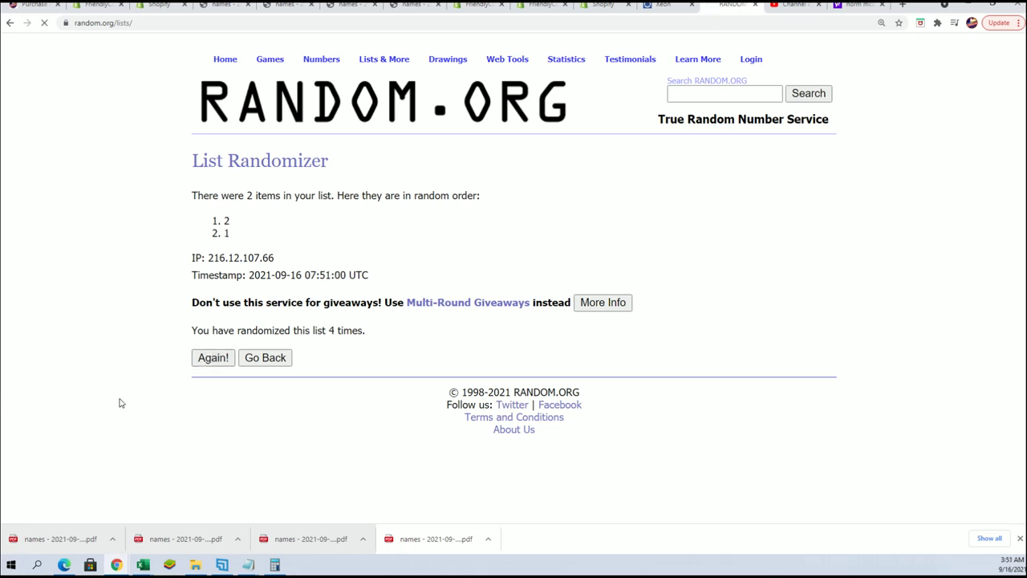
click(206, 361)
click(210, 358)
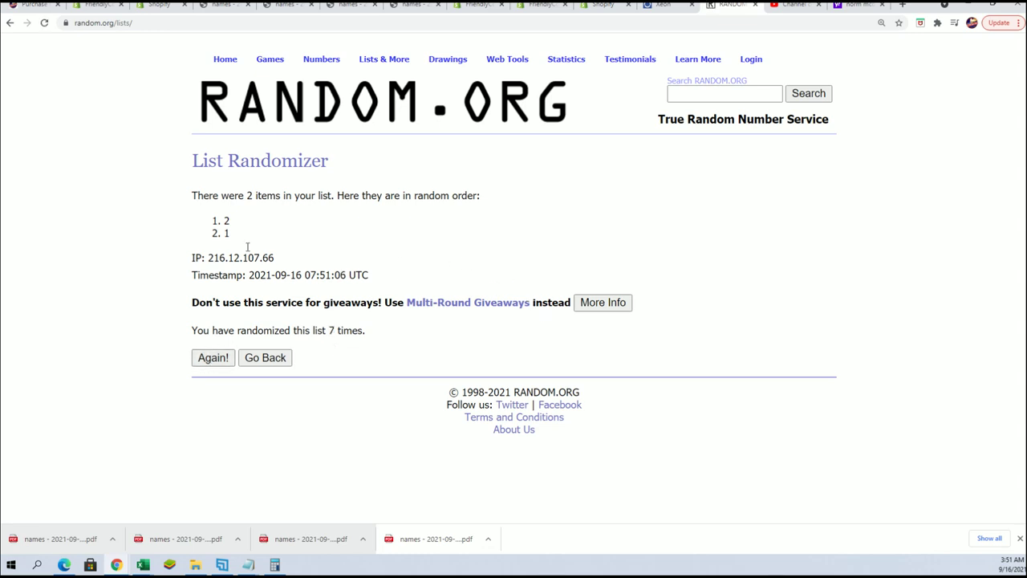